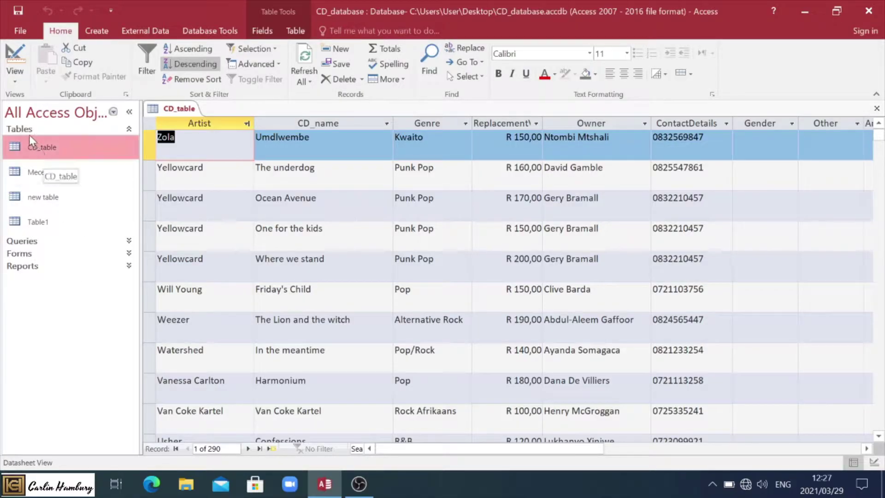
Step: Browse the Queries and Forms groups, then open the All the Rock CDs report
{"action": "left_click", "coordinate": [129, 129]}
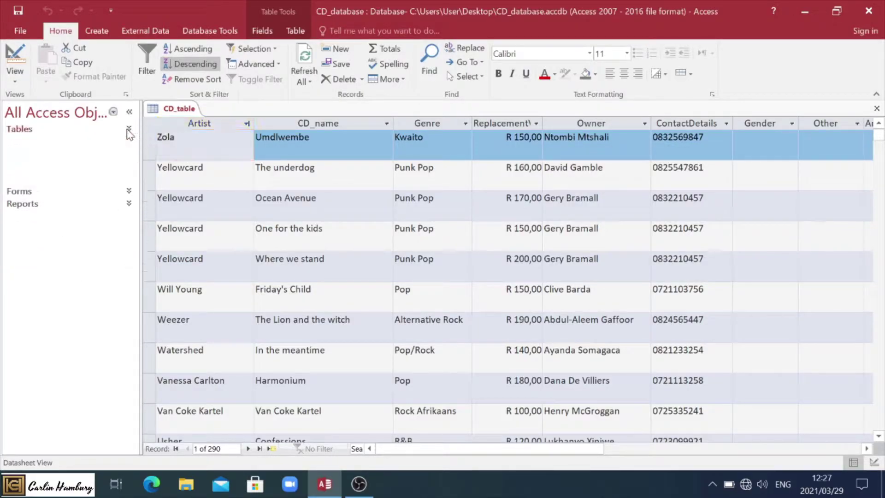
{"action": "left_click", "coordinate": [130, 143]}
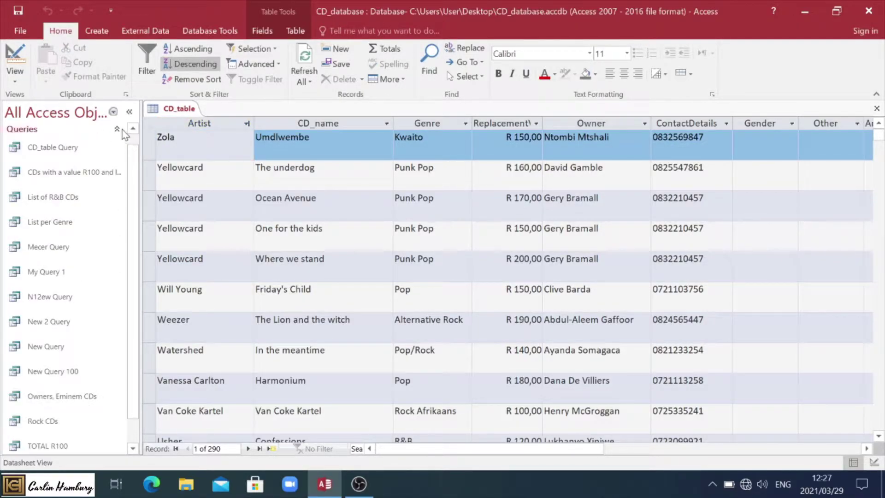
{"action": "left_click", "coordinate": [117, 130]}
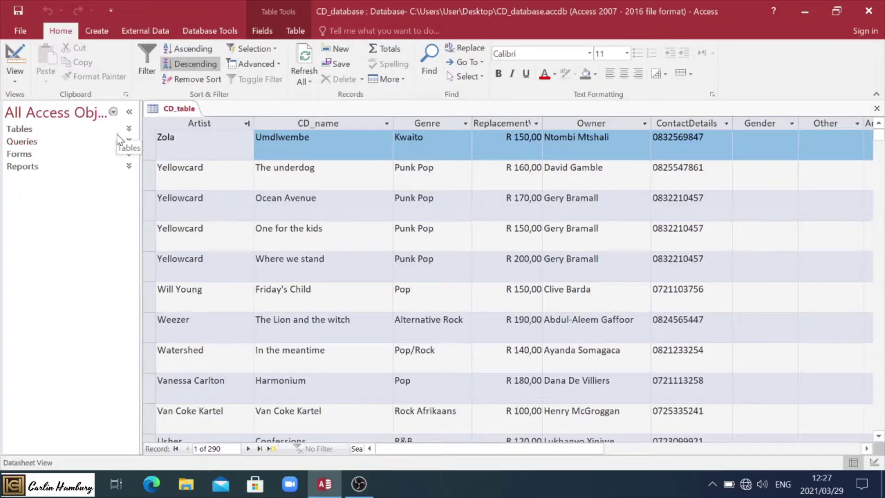
{"action": "left_click", "coordinate": [130, 155]}
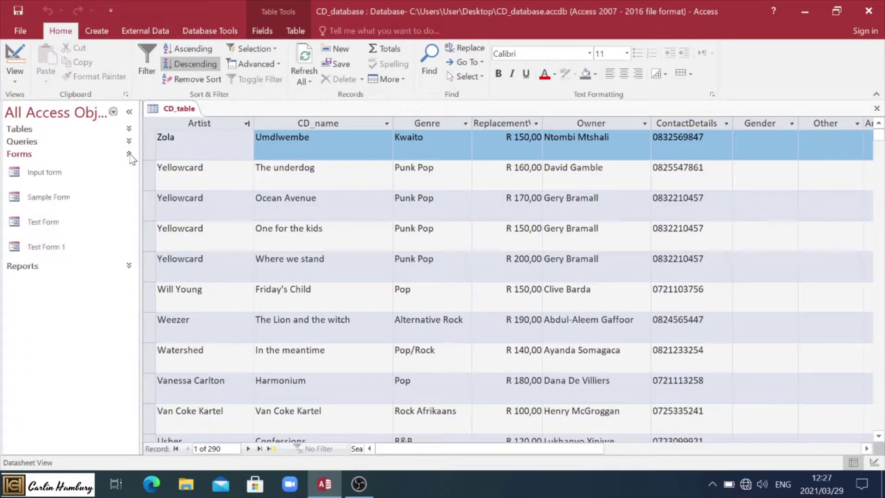
{"action": "left_click", "coordinate": [130, 155]}
{"action": "left_click", "coordinate": [129, 167]}
{"action": "left_click", "coordinate": [52, 188]}
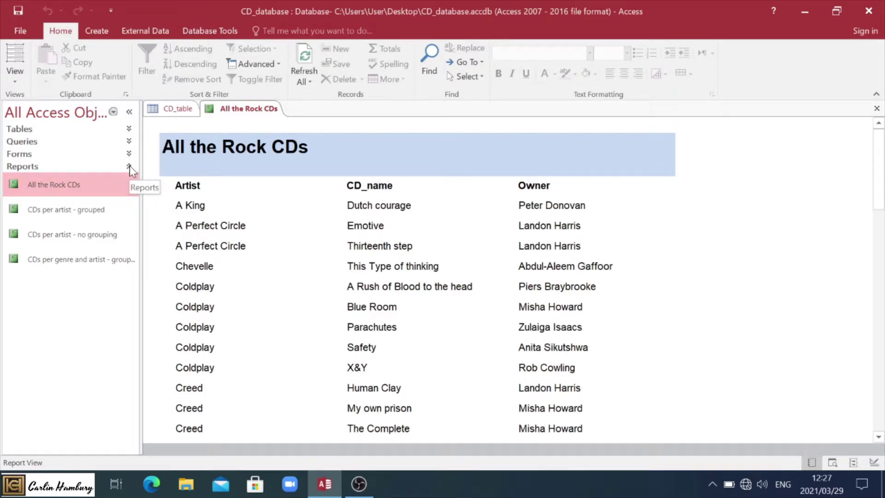
Step: Open the Input form and the Sample Form
{"action": "left_click", "coordinate": [129, 167]}
{"action": "left_click", "coordinate": [129, 154]}
{"action": "double_click", "coordinate": [50, 177]}
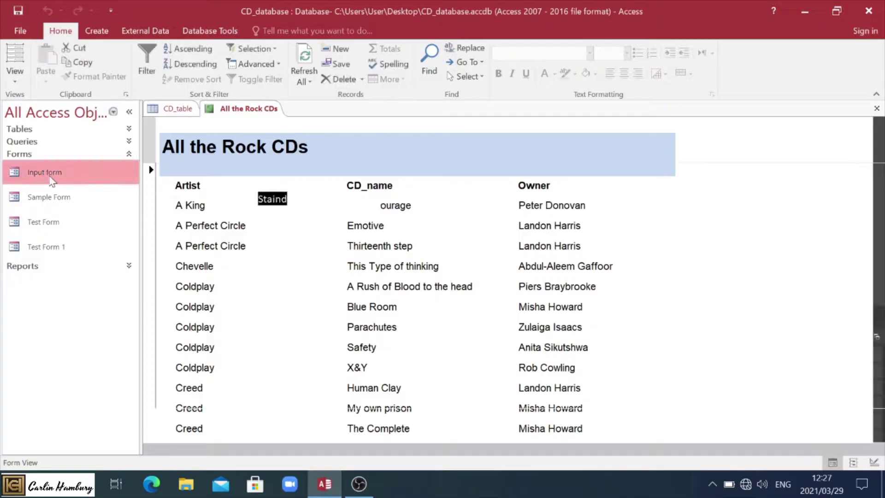
{"action": "double_click", "coordinate": [51, 198]}
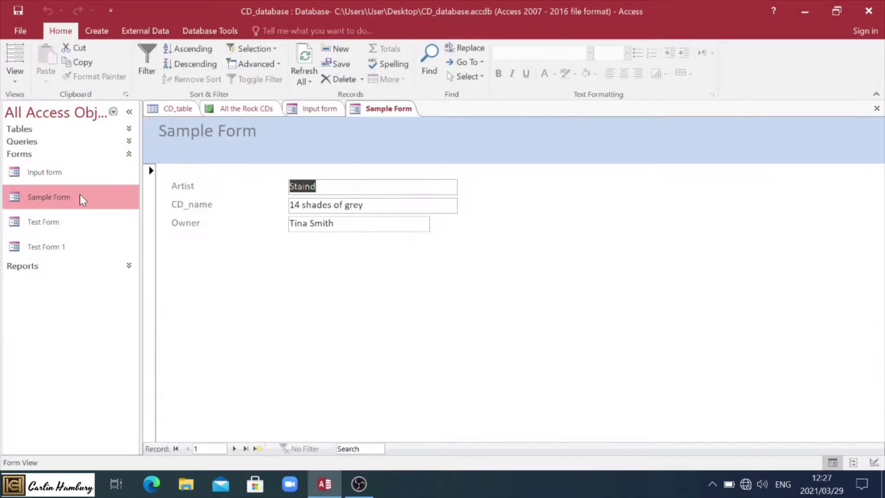
Step: Open the CD_table Query results
{"action": "left_click", "coordinate": [129, 154]}
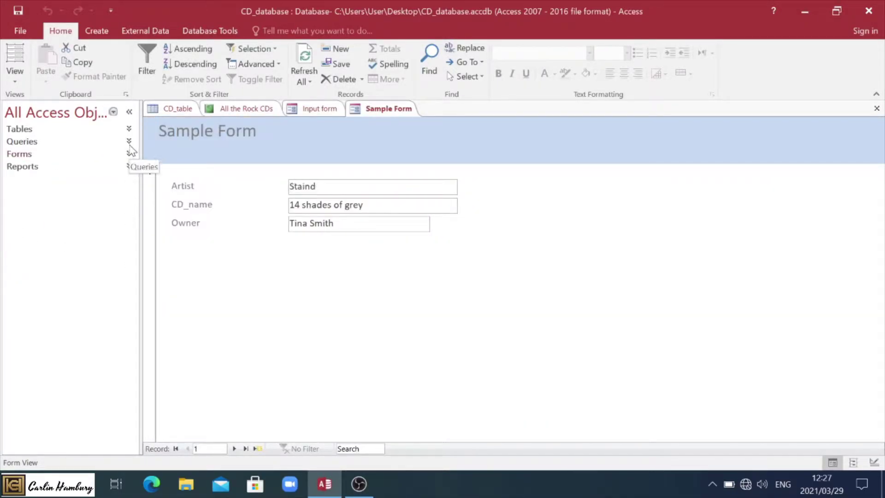
{"action": "left_click", "coordinate": [130, 141]}
{"action": "left_click", "coordinate": [72, 155]}
{"action": "double_click", "coordinate": [73, 155]}
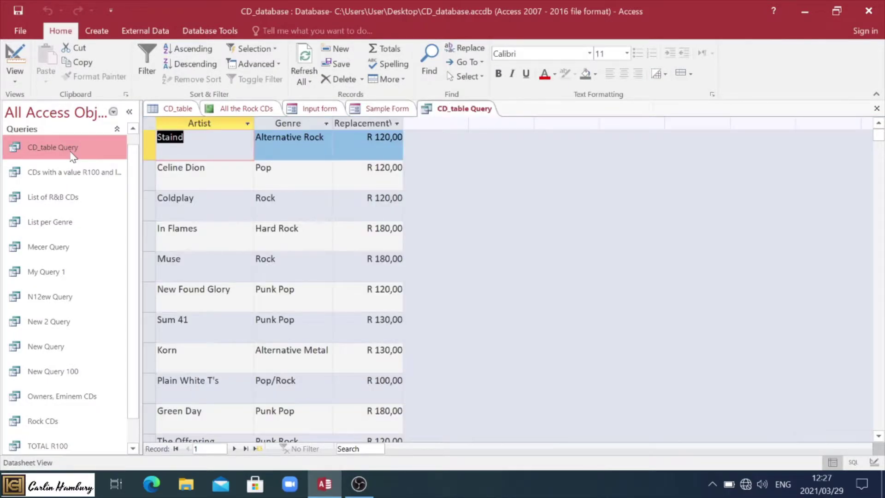
Step: Bring the CD_table datasheet back to the front
{"action": "left_click", "coordinate": [117, 129]}
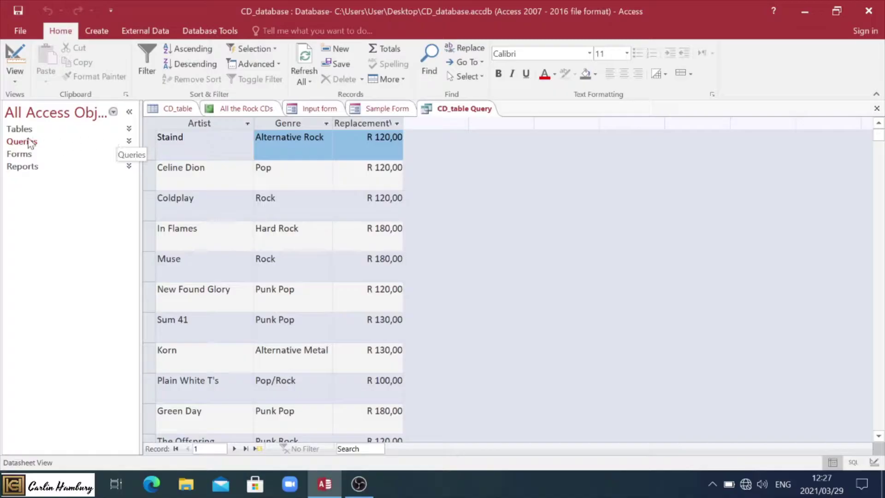
{"action": "left_click", "coordinate": [129, 130]}
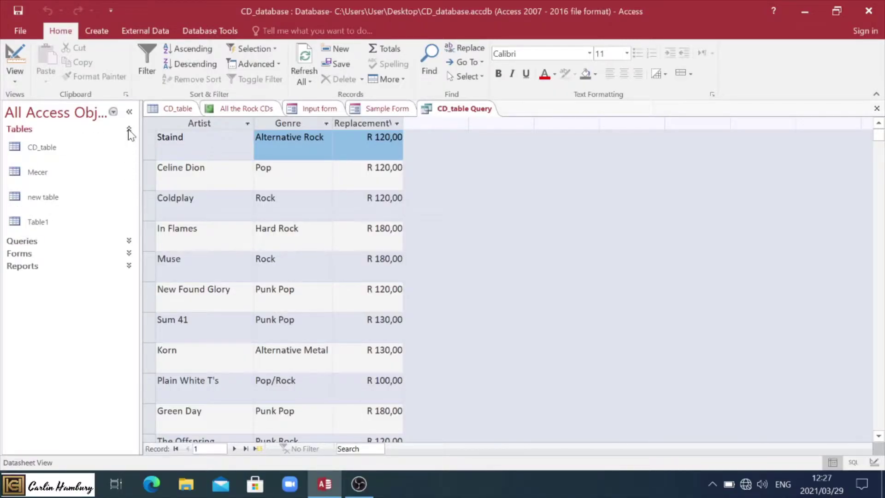
{"action": "double_click", "coordinate": [44, 147]}
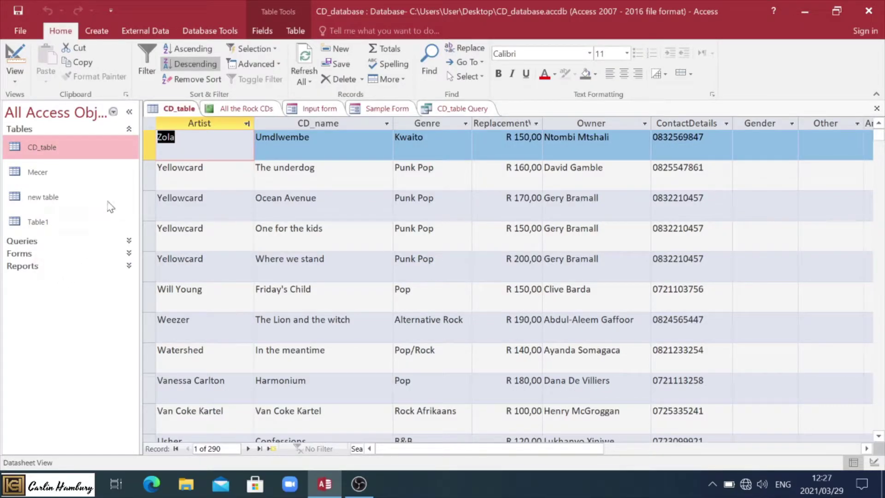
Step: Open the New Query dialog with its list of query wizards
{"action": "left_click", "coordinate": [101, 36]}
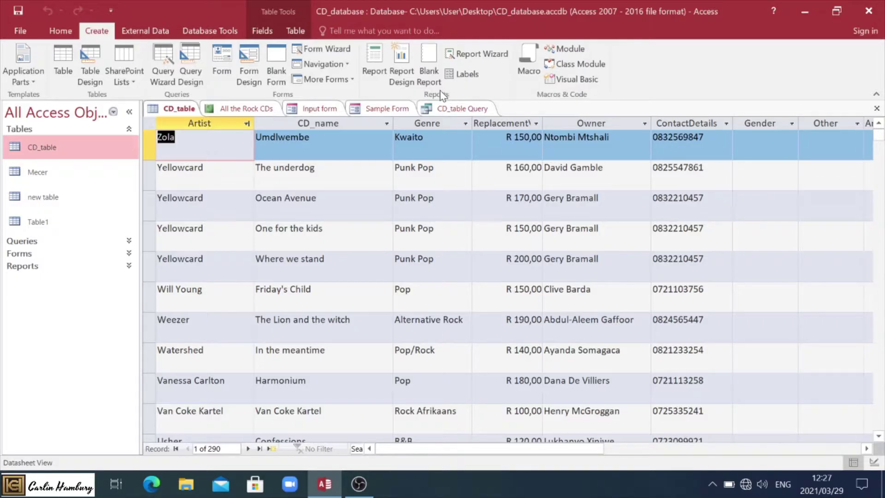
{"action": "left_click", "coordinate": [167, 82]}
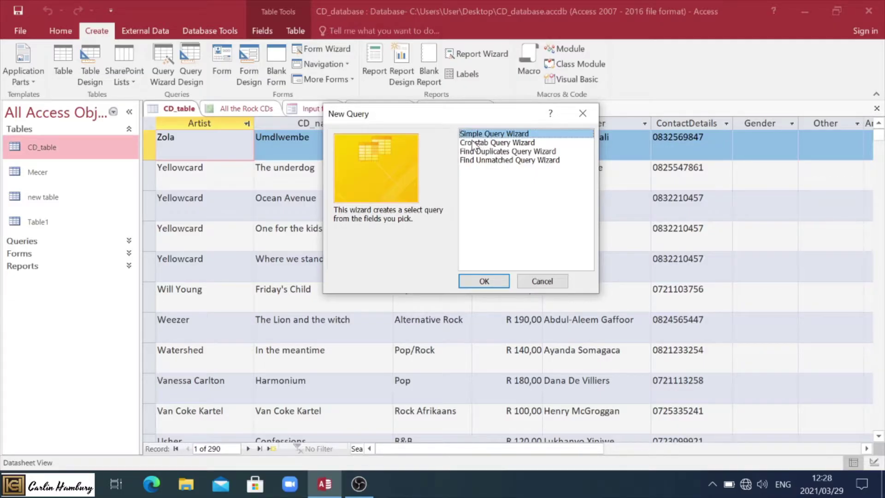
Step: Start the Simple Query Wizard with CD_table as the source
{"action": "left_click", "coordinate": [480, 286]}
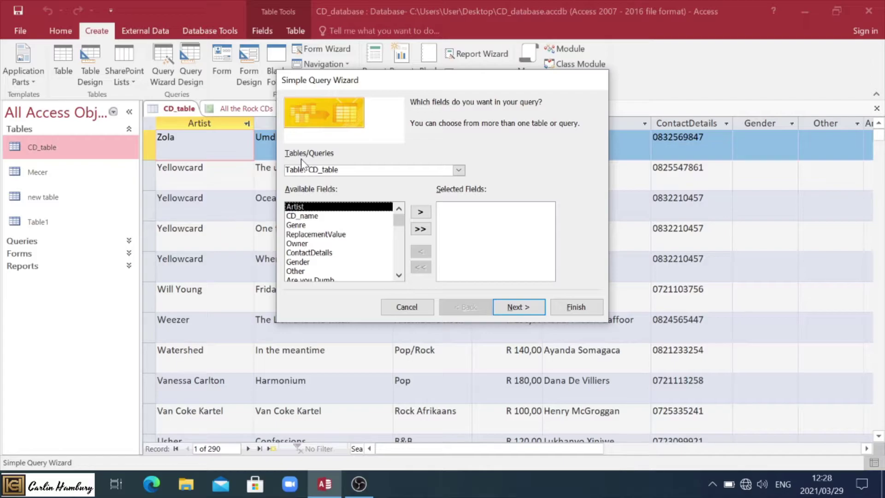
{"action": "left_click", "coordinate": [458, 171]}
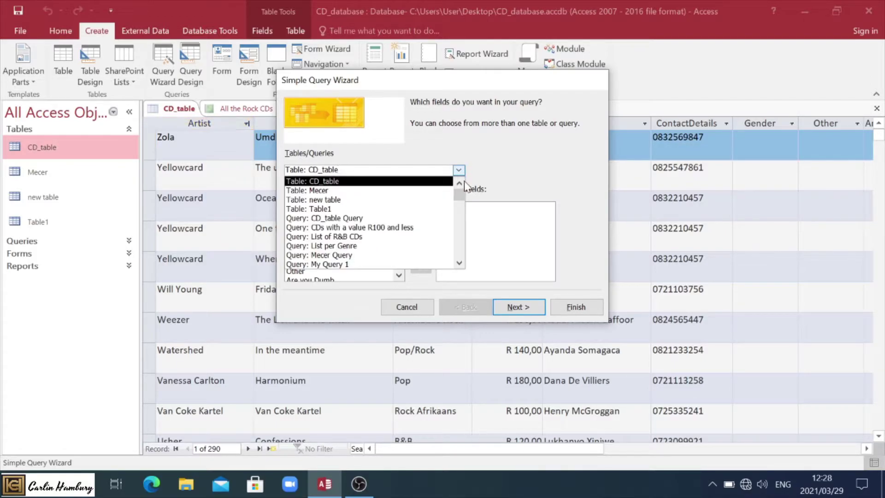
{"action": "mouse_move", "coordinate": [463, 199]}
{"action": "left_mouse_down"}
{"action": "mouse_move", "coordinate": [463, 257]}
{"action": "mouse_move", "coordinate": [460, 182]}
{"action": "left_mouse_up"}
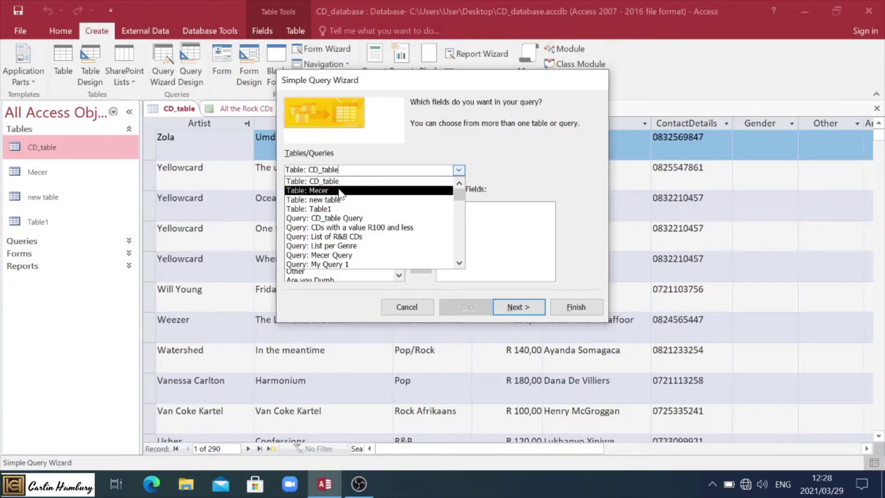
{"action": "left_click", "coordinate": [336, 182]}
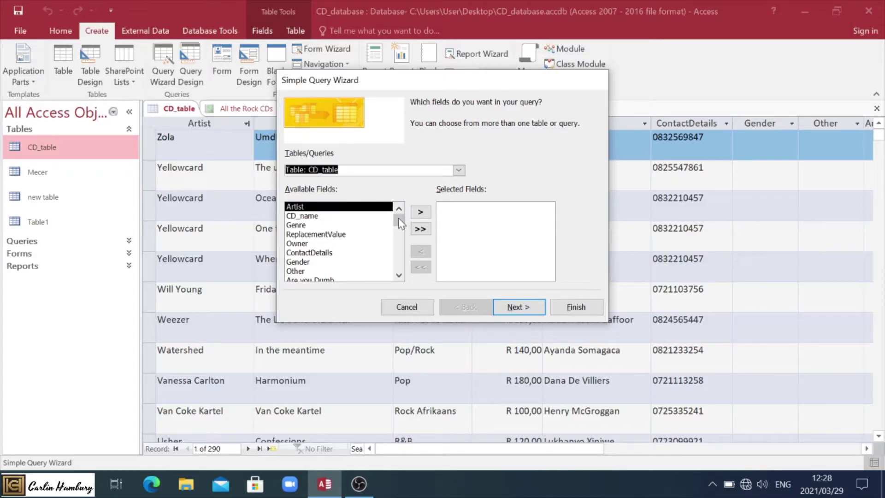
Step: Add Artist, CD_name and Genre as the query's fields
{"action": "left_click_drag", "start_coordinate": [399, 219], "coordinate": [401, 277]}
{"action": "left_click", "coordinate": [399, 204]}
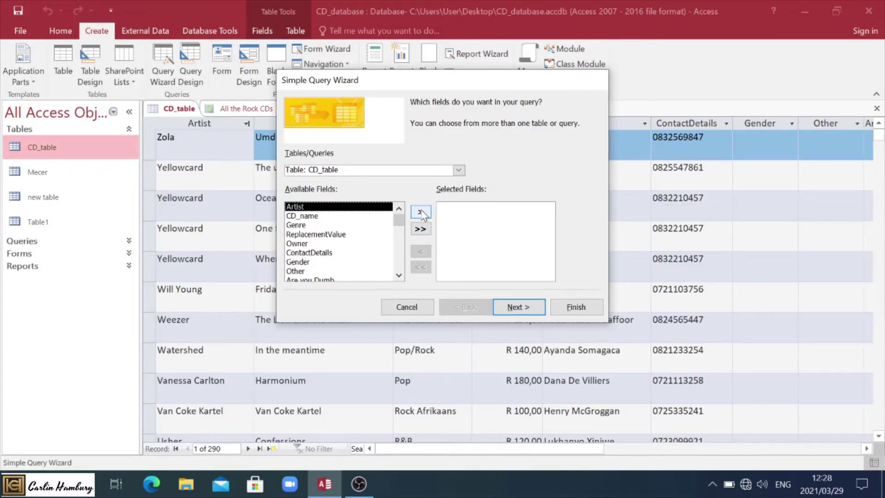
{"action": "left_click", "coordinate": [420, 213]}
{"action": "left_click", "coordinate": [420, 213]}
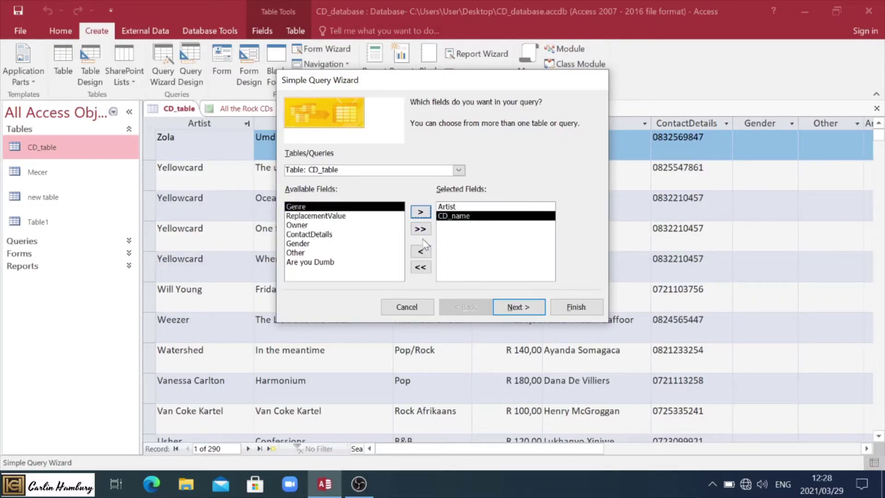
{"action": "left_click", "coordinate": [420, 229]}
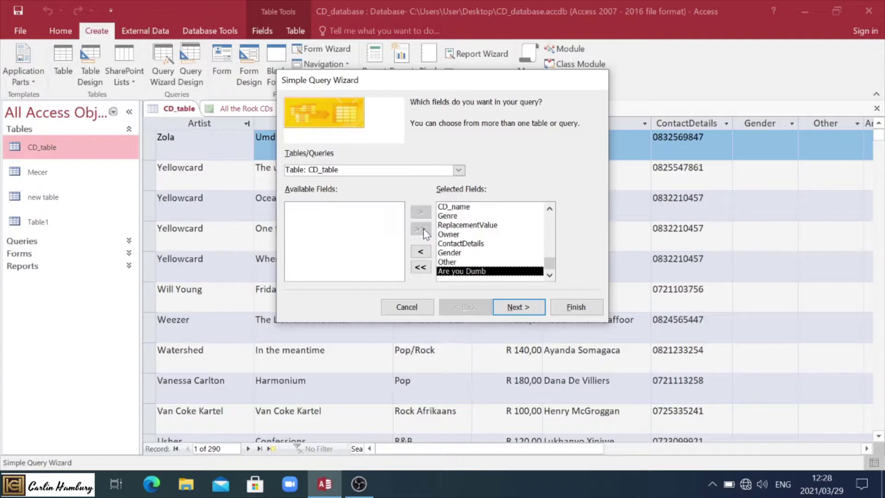
{"action": "left_click", "coordinate": [420, 269]}
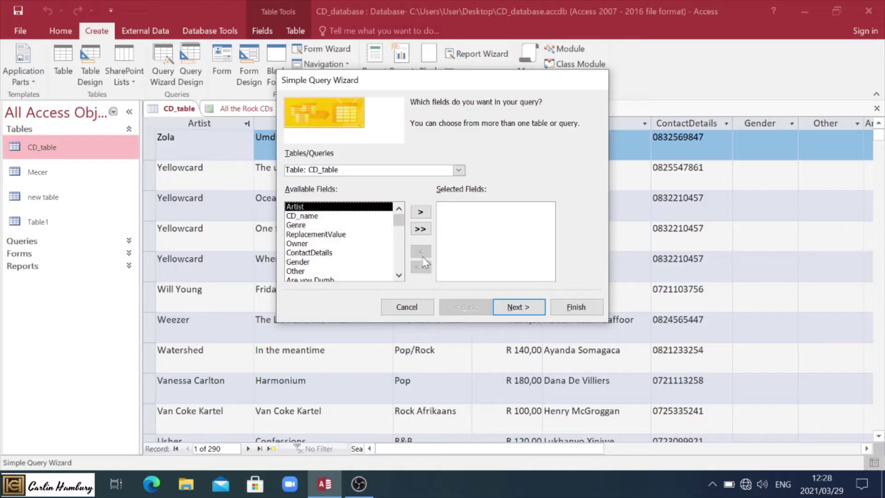
{"action": "left_click", "coordinate": [420, 213]}
{"action": "left_click", "coordinate": [421, 213]}
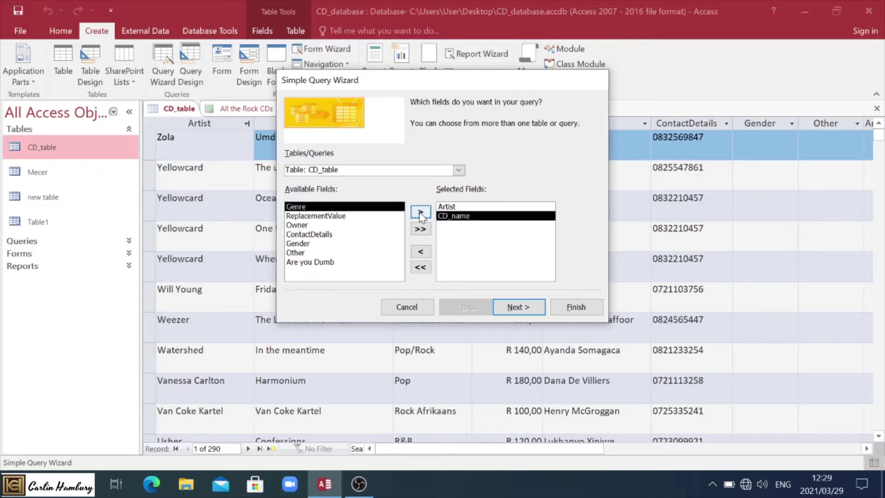
{"action": "left_click", "coordinate": [420, 213]}
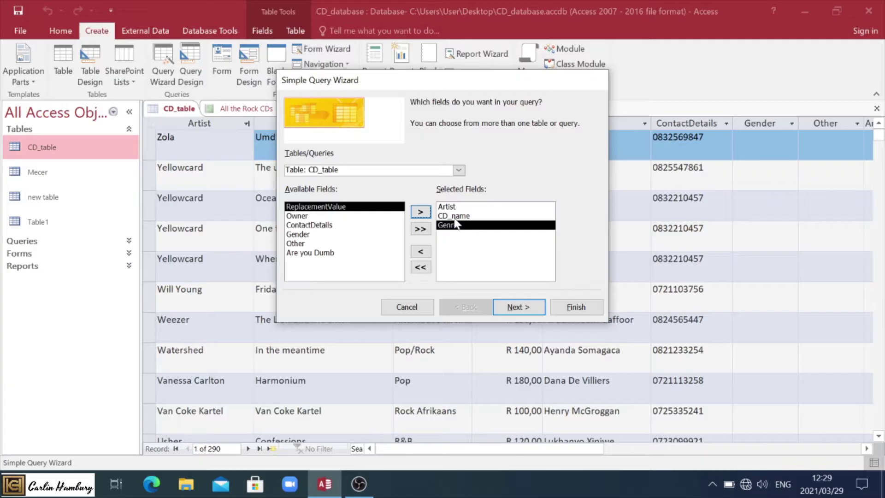
Step: Title the query 'Test Query 1' and finish to view its results
{"action": "left_click", "coordinate": [514, 307]}
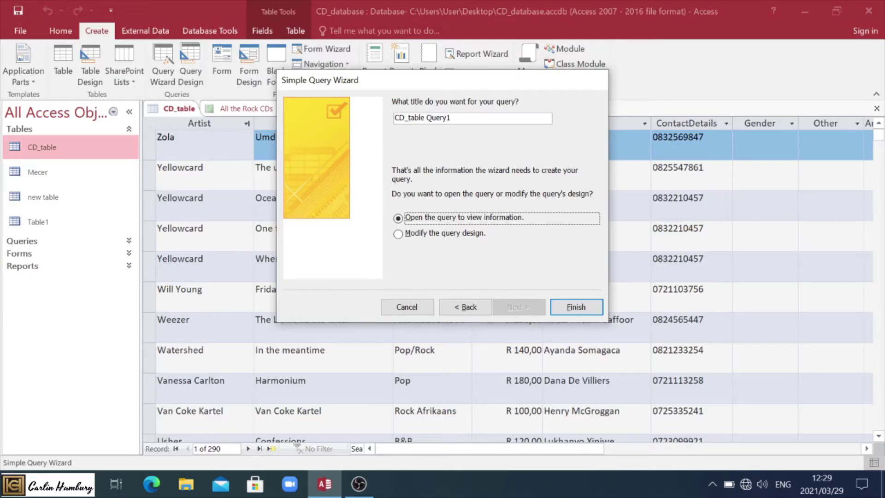
{"action": "left_click_drag", "start_coordinate": [451, 118], "coordinate": [394, 118]}
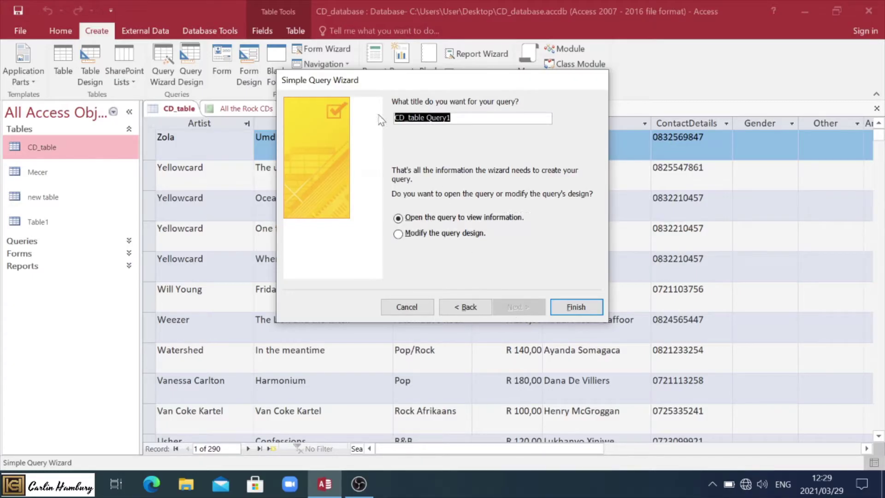
{"action": "type", "text": "Test"}
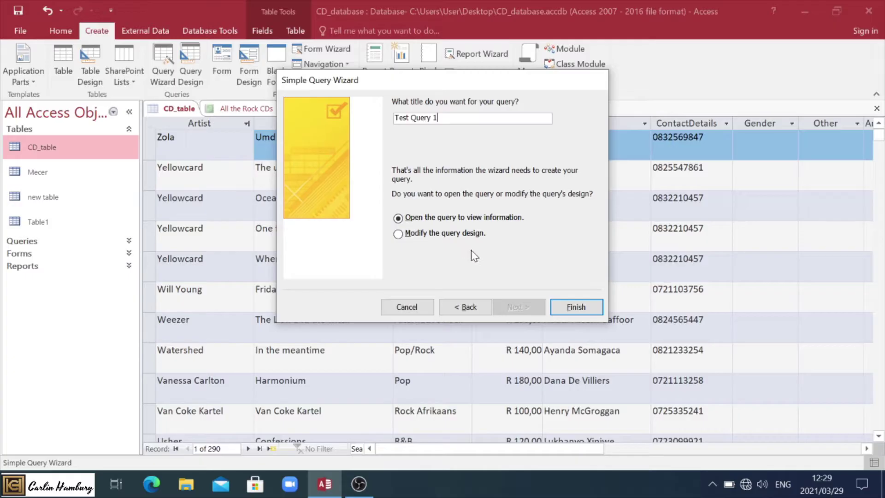
{"action": "left_click", "coordinate": [579, 308]}
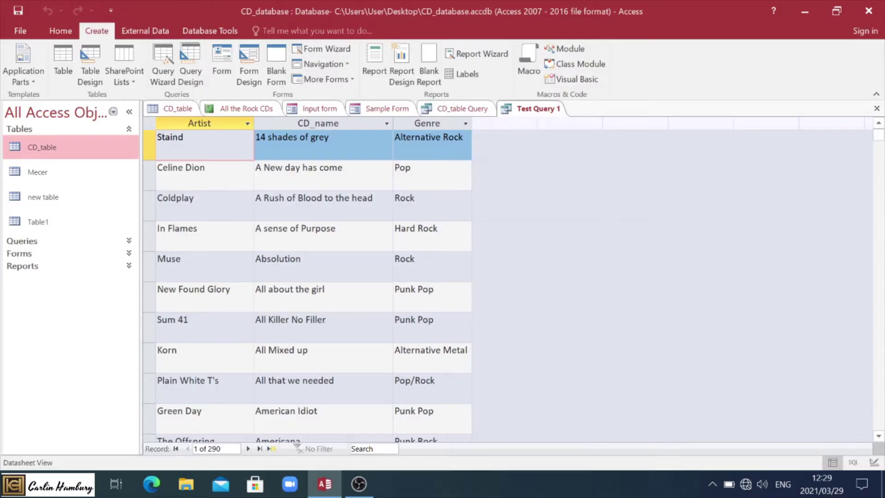
{"action": "left_click", "coordinate": [129, 240]}
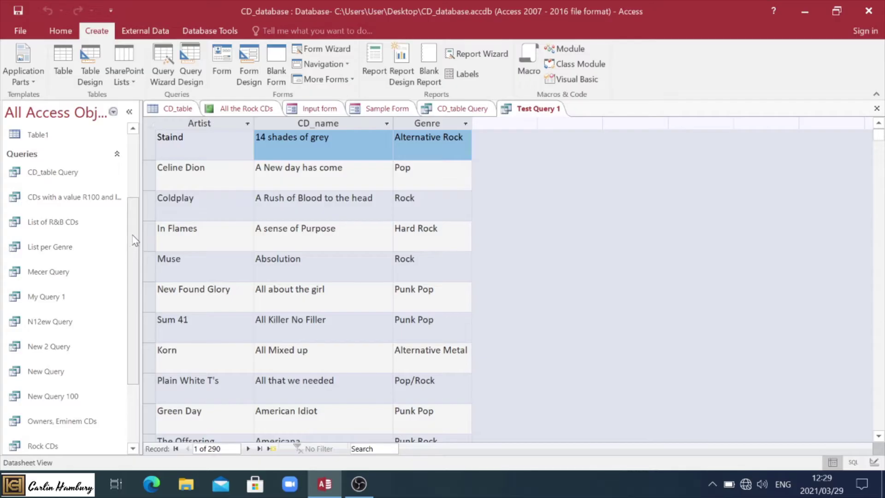
{"action": "left_click_drag", "start_coordinate": [134, 238], "coordinate": [141, 288]}
{"action": "left_click", "coordinate": [63, 390]}
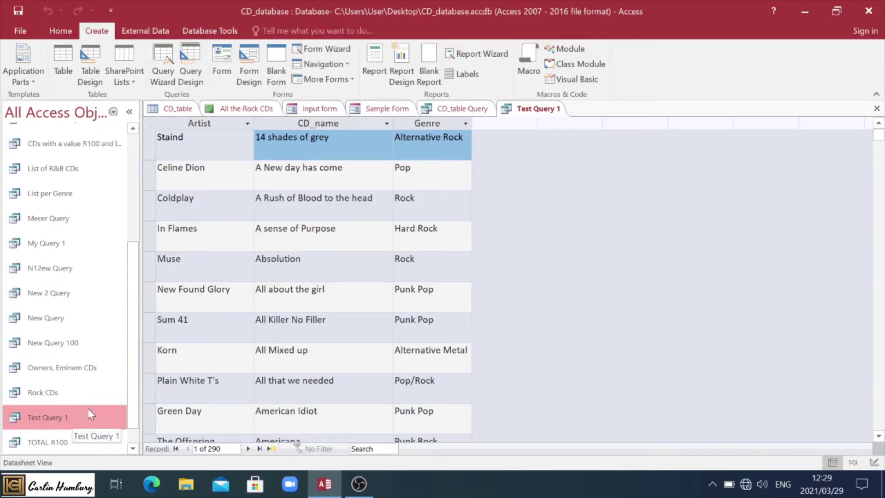
{"action": "left_click_drag", "start_coordinate": [129, 372], "coordinate": [129, 262]}
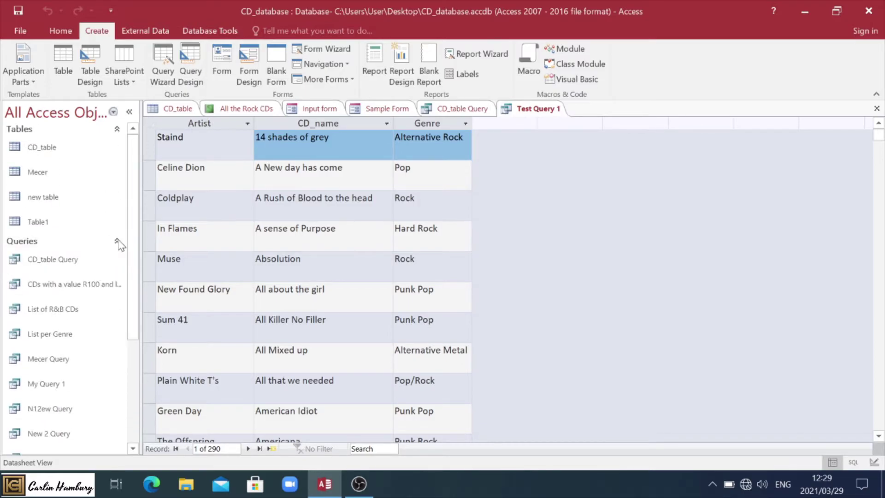
{"action": "left_click", "coordinate": [117, 242]}
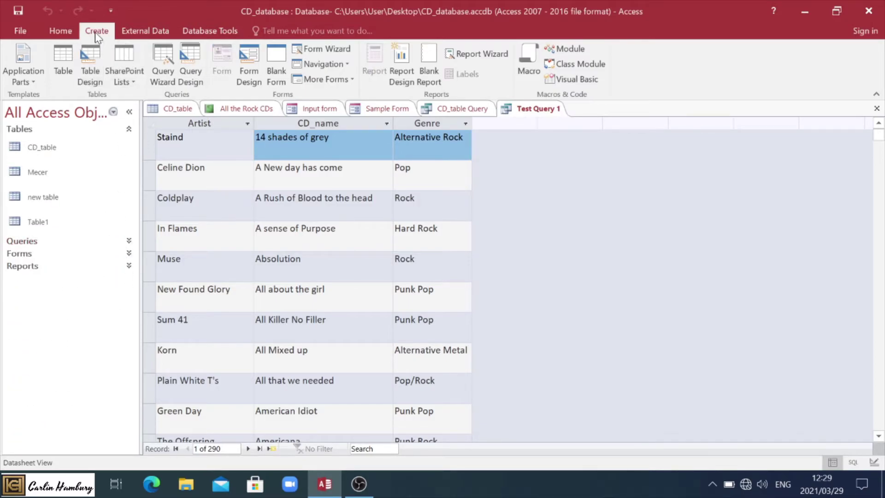
Step: Start a Form Wizard form with Artist, CD_name and Genre in a Columnar layout
{"action": "left_click", "coordinate": [330, 47]}
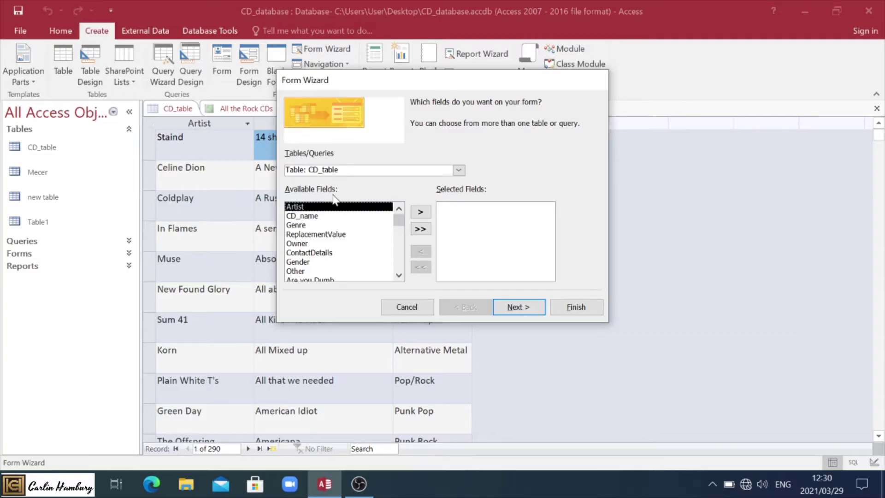
{"action": "left_click", "coordinate": [428, 213]}
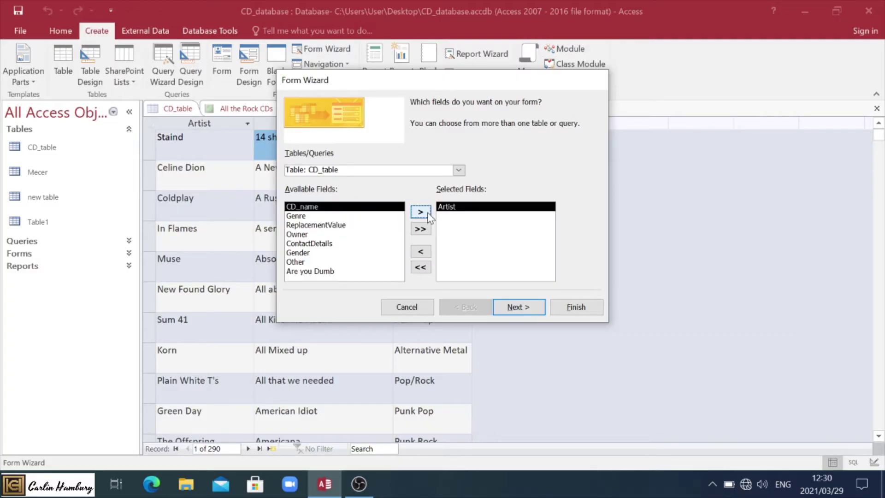
{"action": "left_click", "coordinate": [428, 213]}
{"action": "left_click", "coordinate": [428, 213]}
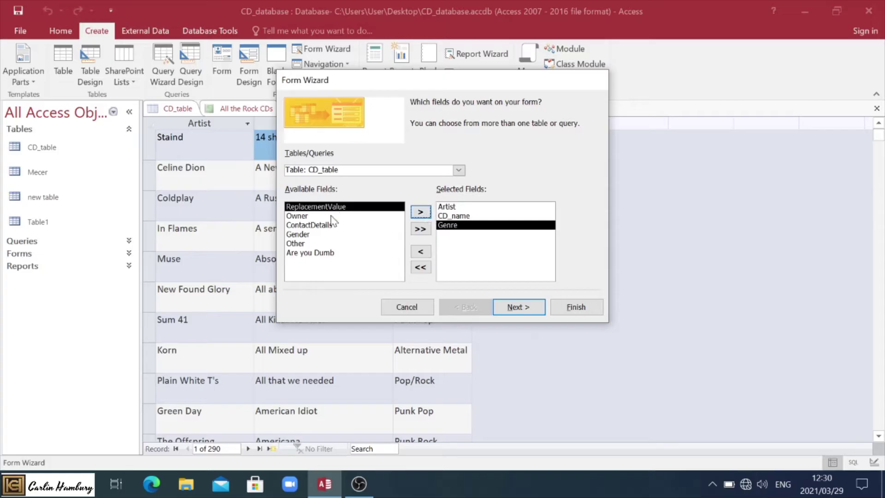
{"action": "left_click", "coordinate": [502, 309]}
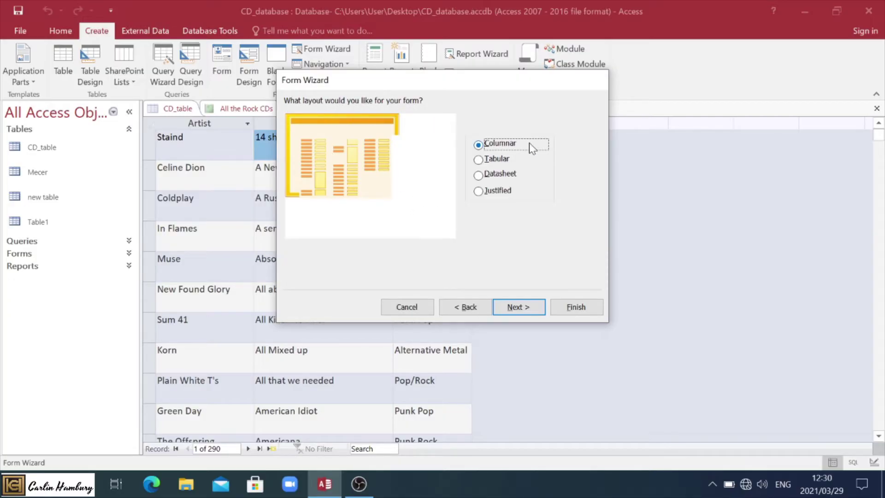
{"action": "left_click", "coordinate": [518, 306]}
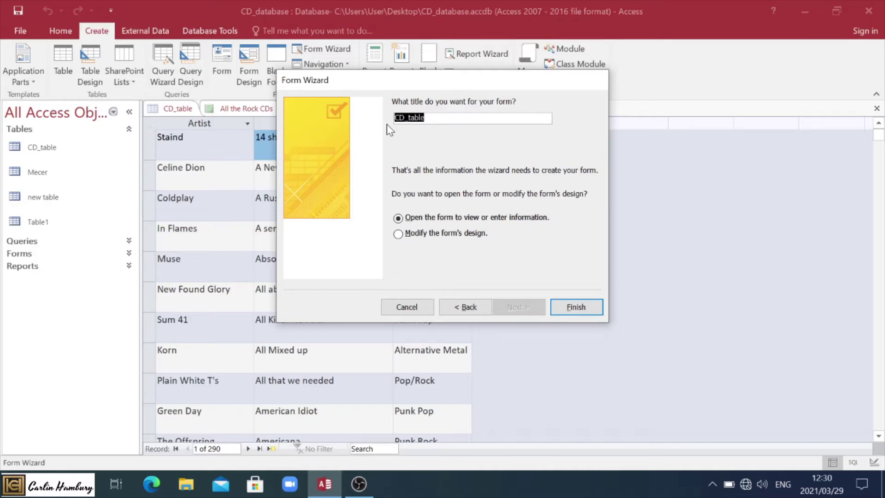
Step: Decline to replace Test Form 1 and save the form as 'Test Form 11'
{"action": "type", "text": "Test Form 1"}
{"action": "left_click", "coordinate": [566, 307]}
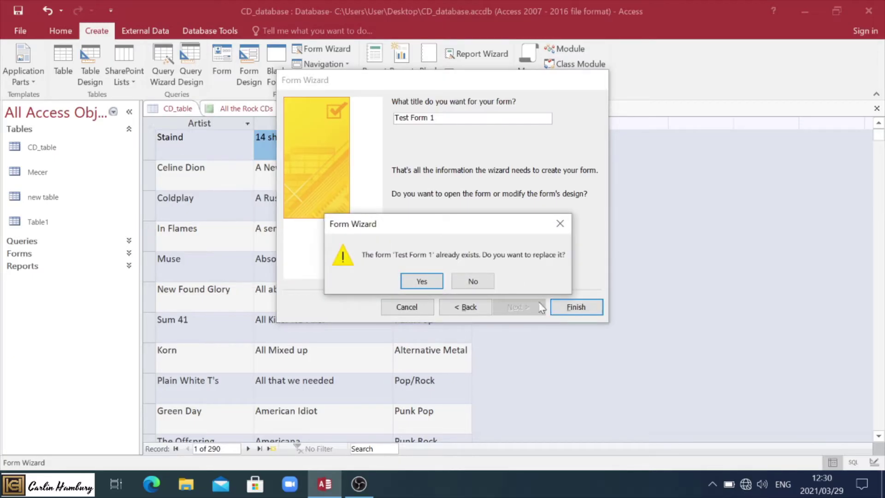
{"action": "left_click", "coordinate": [473, 282]}
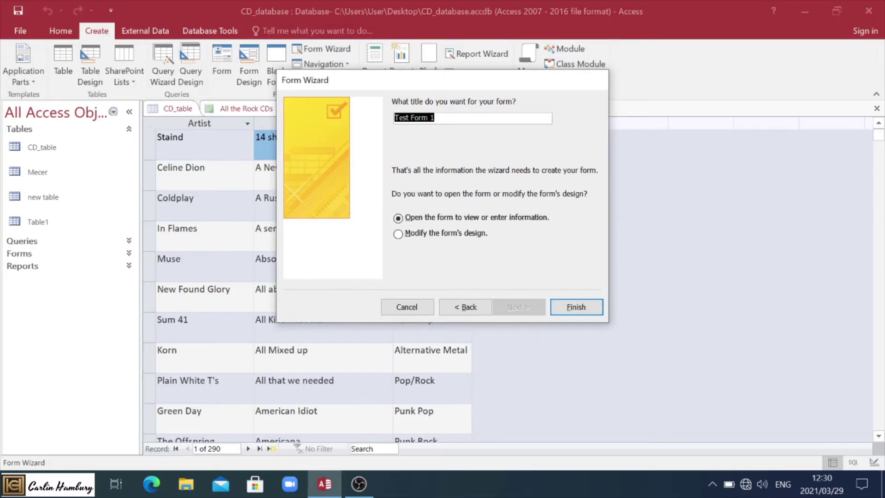
{"action": "key", "text": "Home"}
{"action": "key", "text": "Delete"}
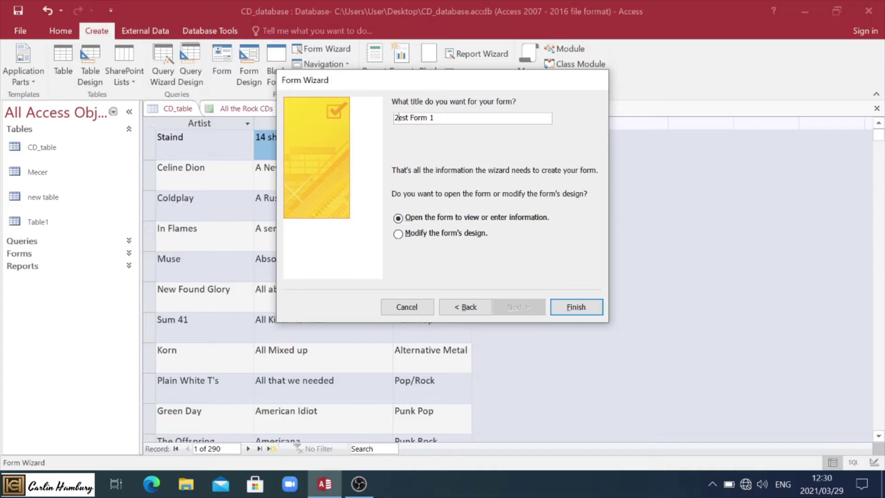
{"action": "type", "text": "T"}
{"action": "type", "text": "1"}
{"action": "left_click", "coordinate": [576, 306]}
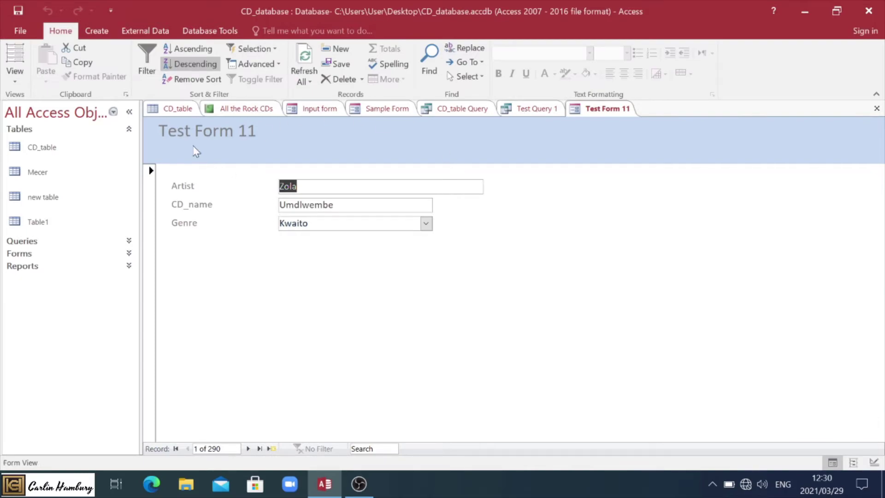
Step: Confirm Test Form 11 is listed under Forms in the Navigation Pane
{"action": "left_click", "coordinate": [129, 254]}
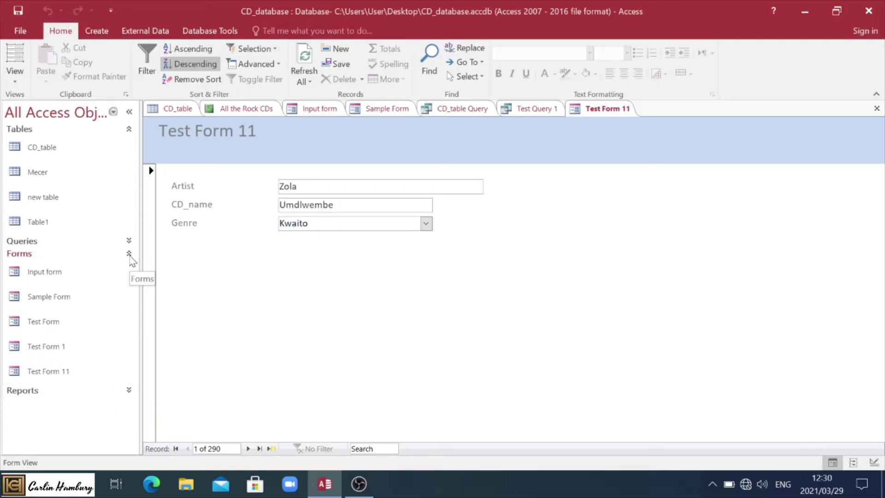
{"action": "left_click", "coordinate": [129, 253]}
{"action": "left_click", "coordinate": [95, 31]}
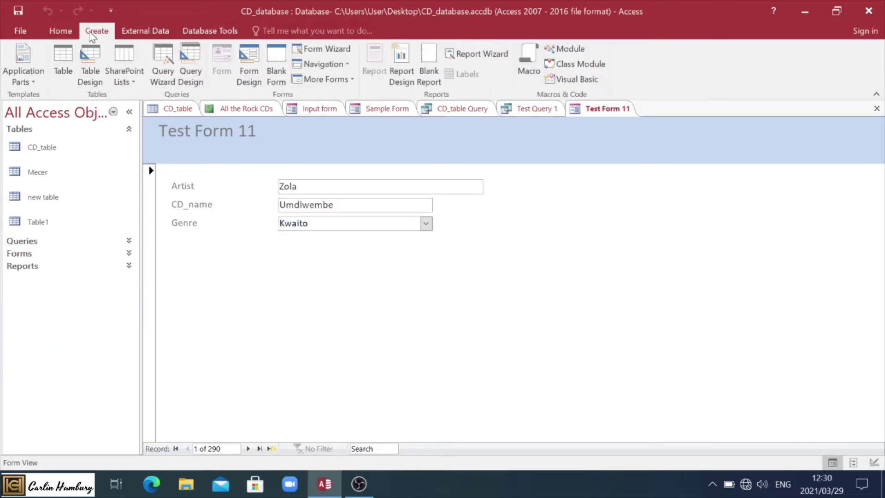
Step: Start the Report Wizard with Artist, CD_name and Genre as the report's fields
{"action": "left_click", "coordinate": [488, 54]}
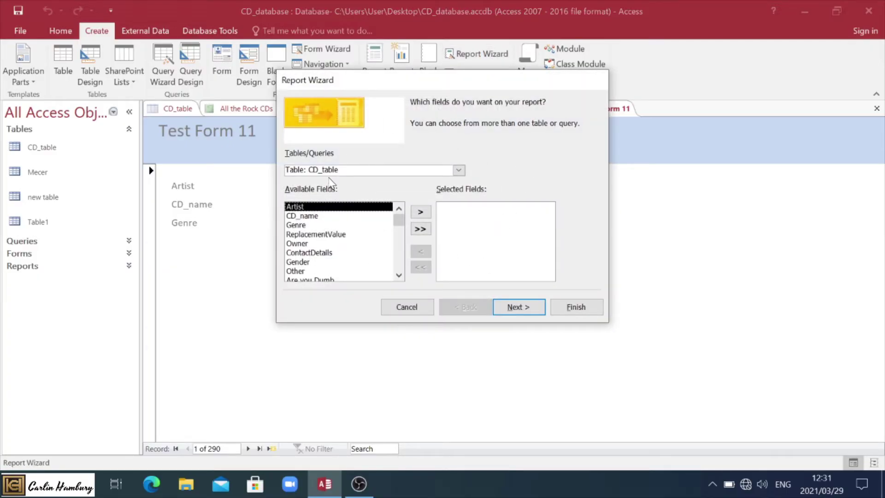
{"action": "left_click", "coordinate": [424, 212]}
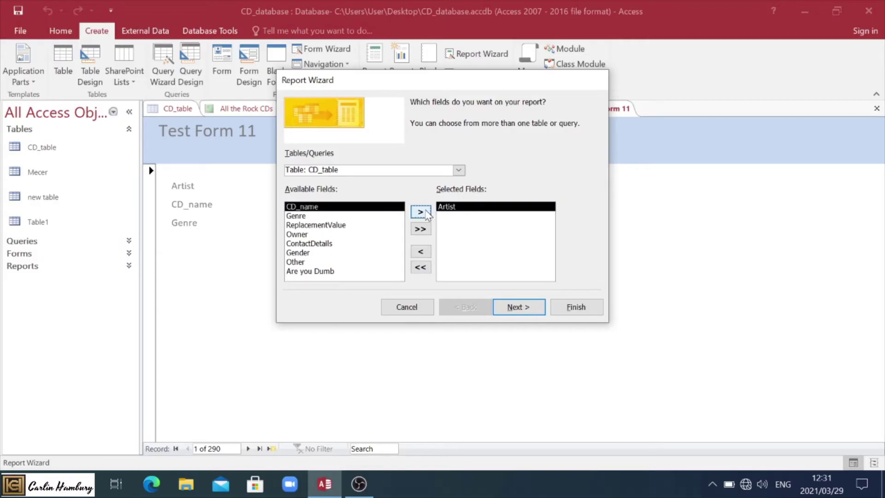
{"action": "left_click", "coordinate": [427, 213]}
{"action": "left_click", "coordinate": [427, 213]}
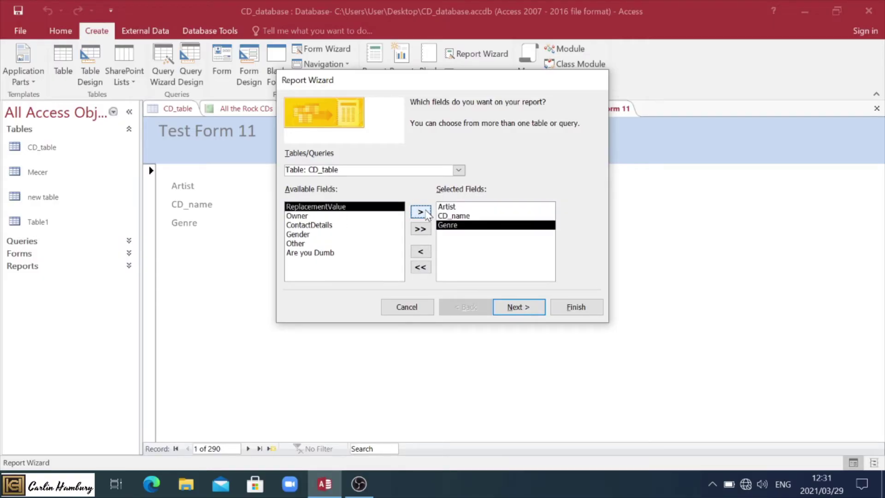
{"action": "left_click", "coordinate": [515, 308]}
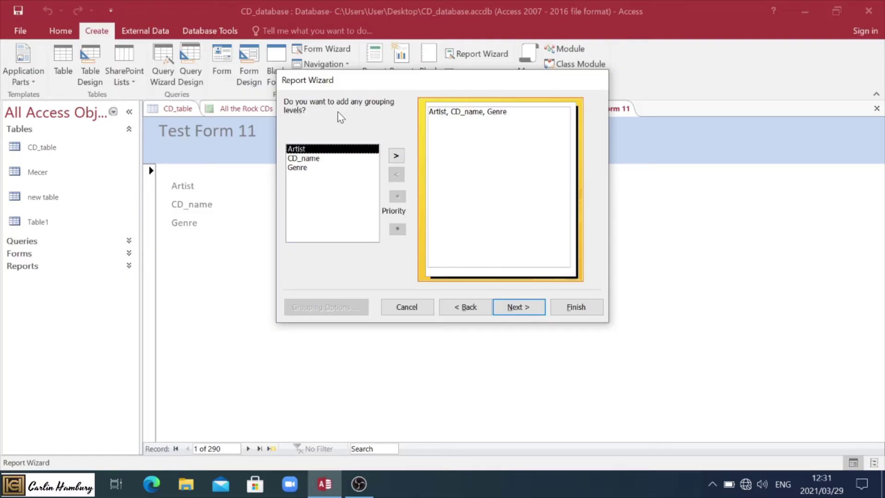
Step: Group the report by Genre, then by CD_name
{"action": "left_click", "coordinate": [308, 168]}
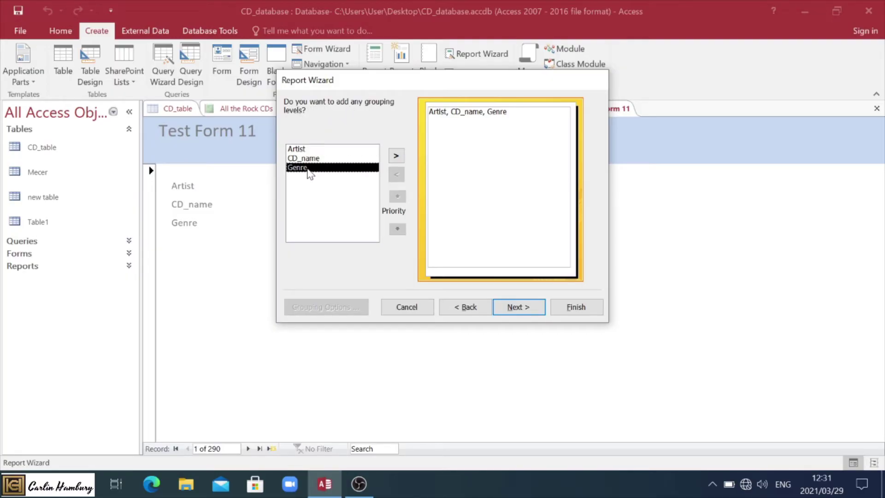
{"action": "left_click", "coordinate": [396, 156]}
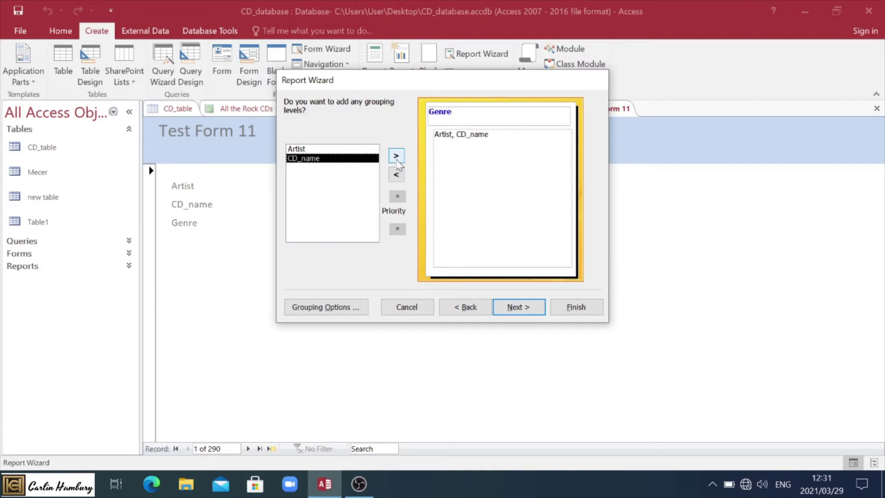
{"action": "left_click", "coordinate": [397, 159]}
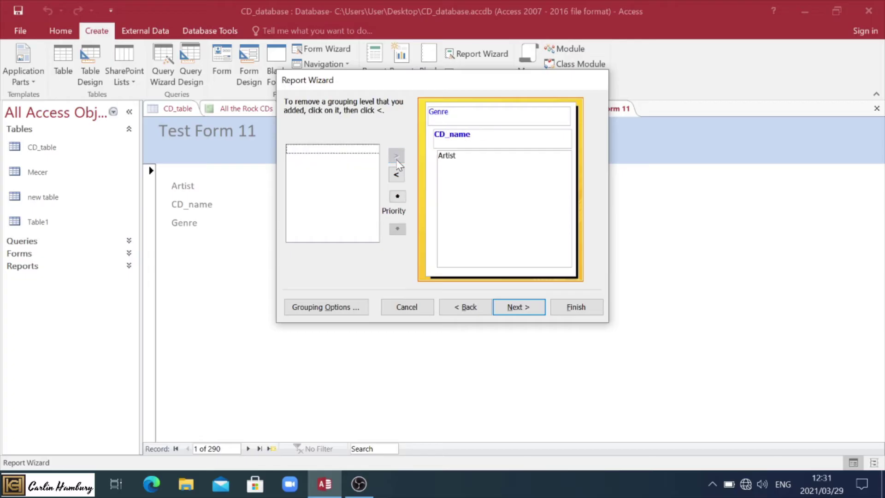
{"action": "left_click", "coordinate": [518, 307]}
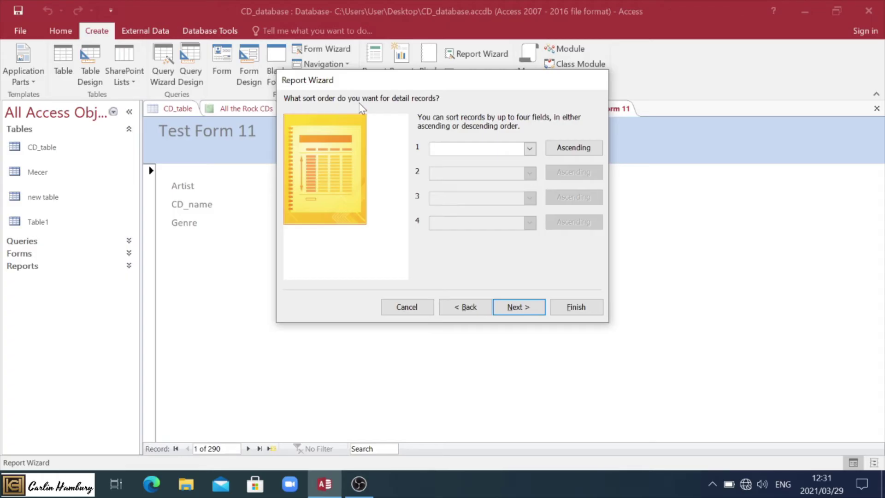
Step: Sort the detail records by Artist ascending, with no second sort field
{"action": "left_click", "coordinate": [529, 149]}
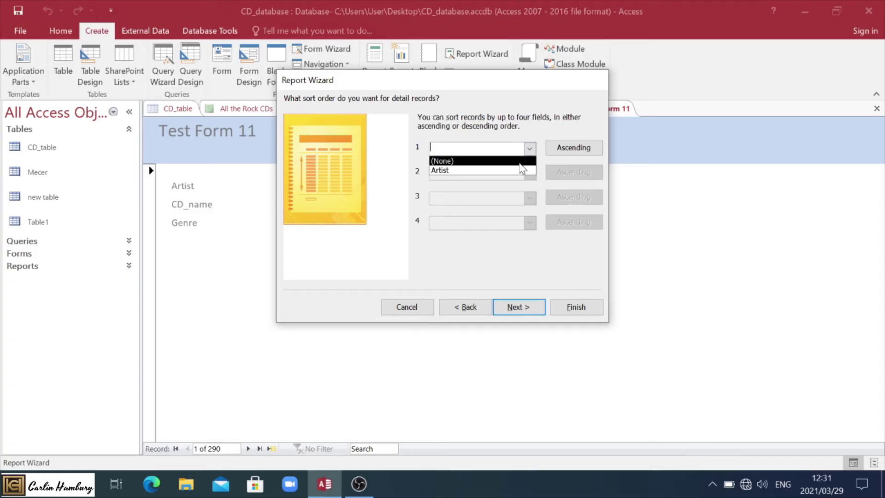
{"action": "left_click", "coordinate": [517, 171]}
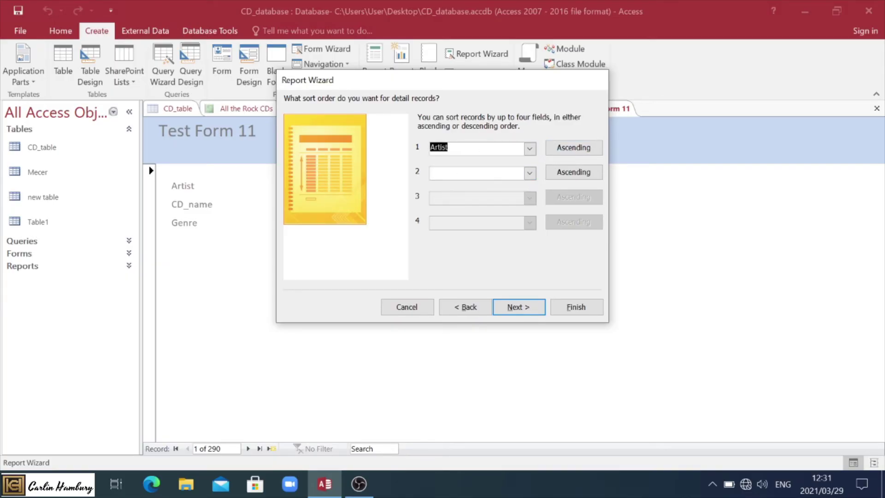
{"action": "left_click", "coordinate": [530, 173]}
{"action": "left_click", "coordinate": [529, 133]}
{"action": "left_click", "coordinate": [526, 314]}
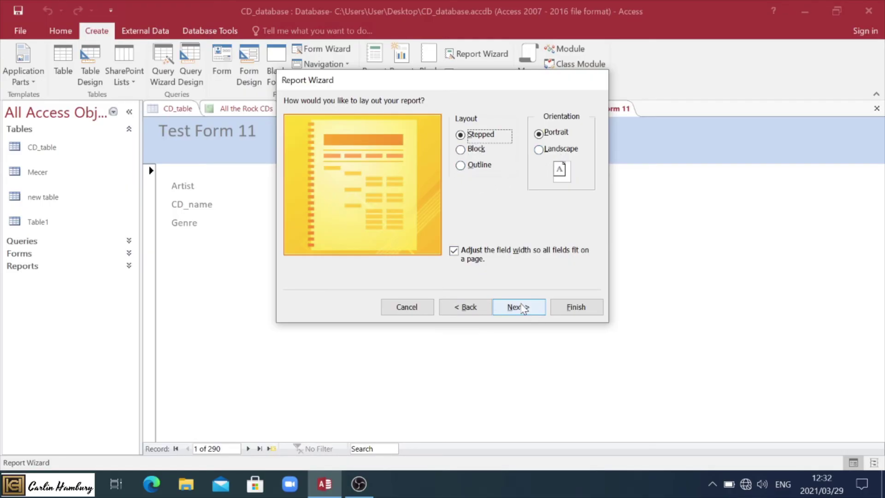
Step: Keep the default layout, title the report 'Test Table 11' and finish
{"action": "left_click", "coordinate": [525, 308]}
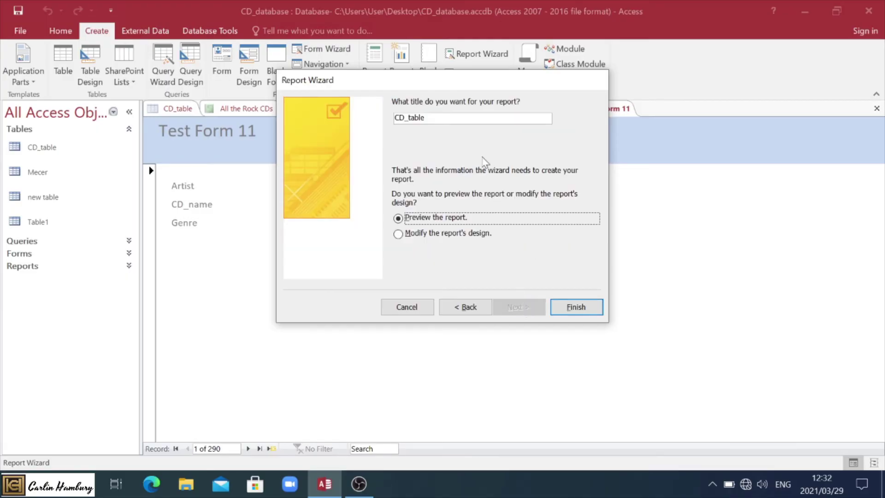
{"action": "left_click_drag", "start_coordinate": [424, 118], "coordinate": [370, 119]}
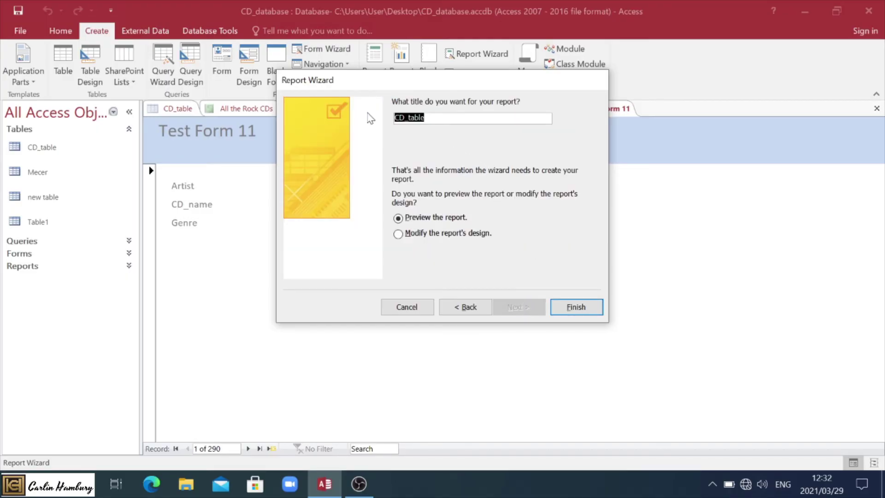
{"action": "type", "text": "Test T"}
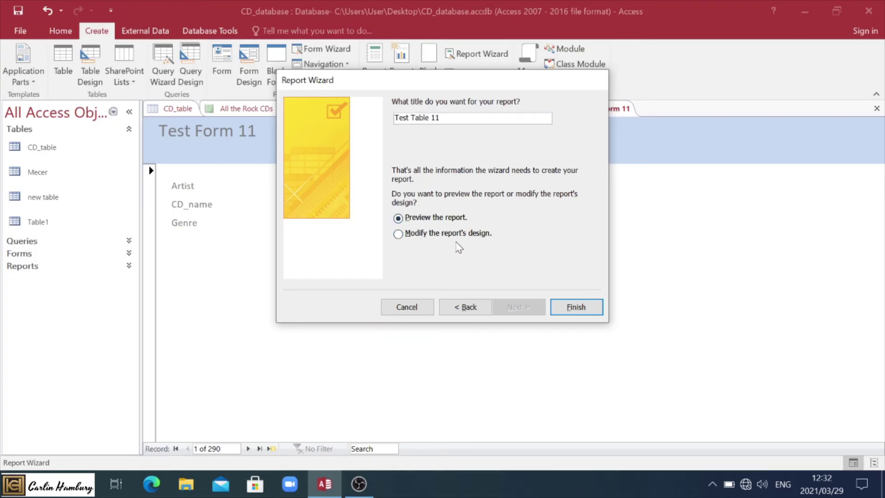
{"action": "left_click", "coordinate": [572, 308]}
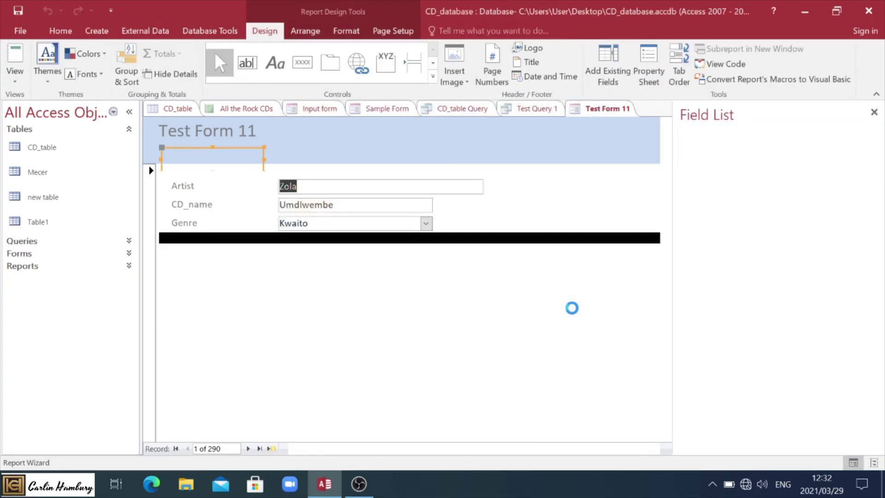
Step: Scroll down through the Test Table 11 report preview to check its Genre grouping
{"action": "scroll", "coordinate": [514, 356], "scroll_direction": "down", "scroll_amount": 1}
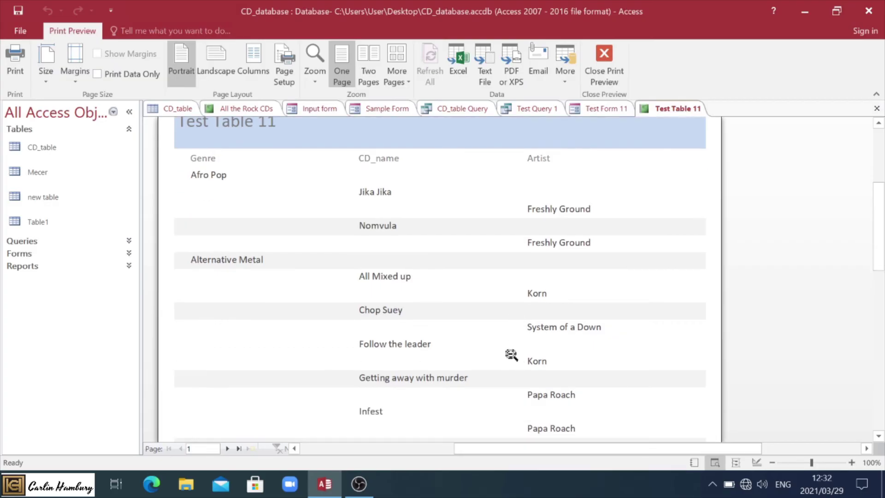
{"action": "scroll", "coordinate": [454, 339], "scroll_direction": "down", "scroll_amount": 2}
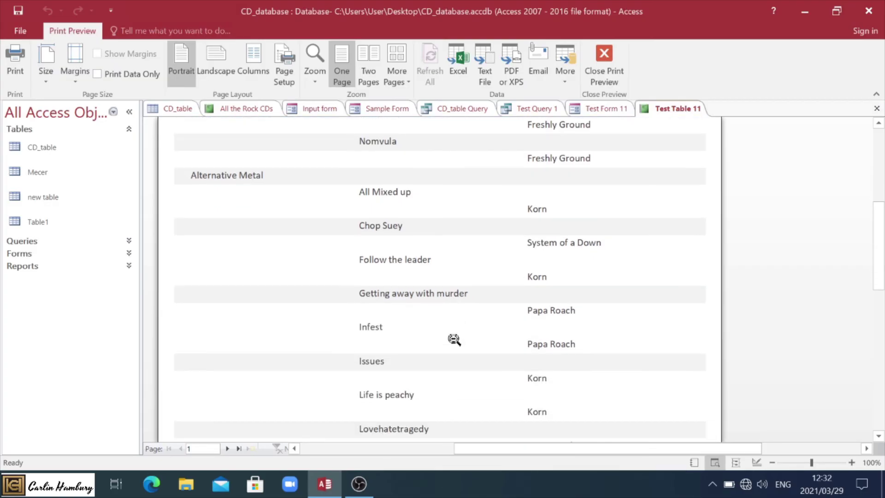
{"action": "scroll", "coordinate": [454, 340], "scroll_direction": "up", "scroll_amount": 3}
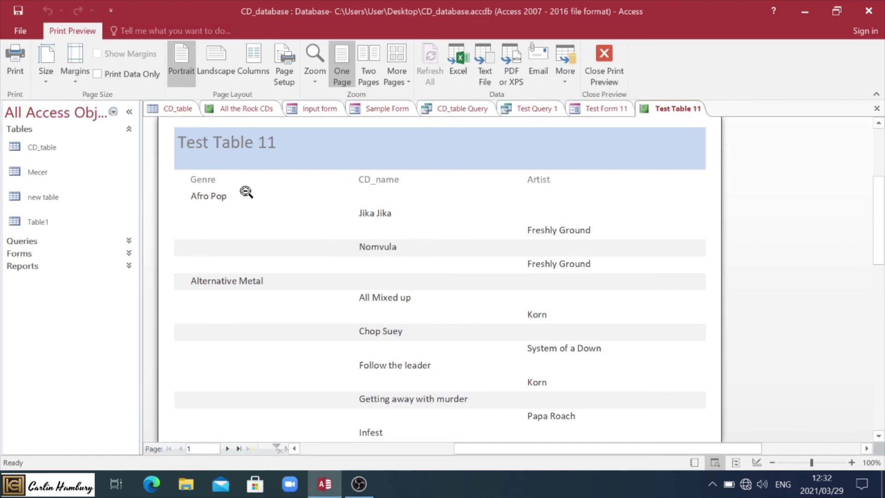
{"action": "scroll", "coordinate": [442, 245], "scroll_direction": "down", "scroll_amount": 1}
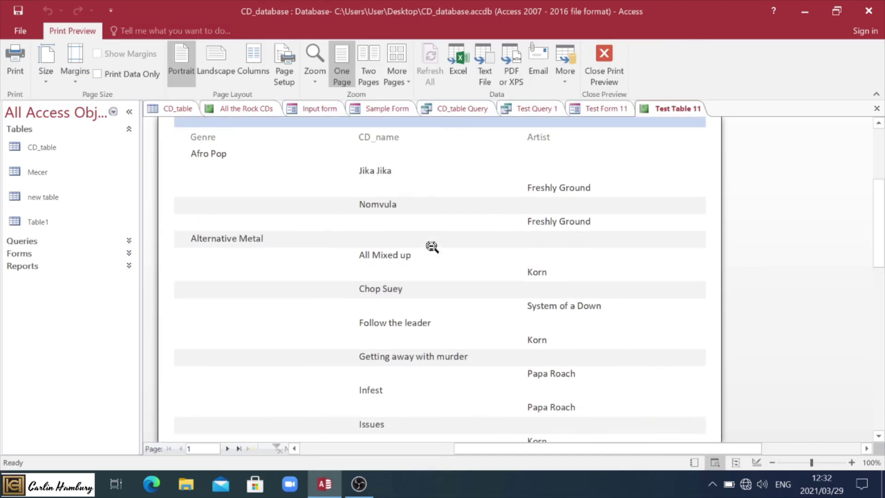
{"action": "scroll", "coordinate": [548, 221], "scroll_direction": "down", "scroll_amount": 4}
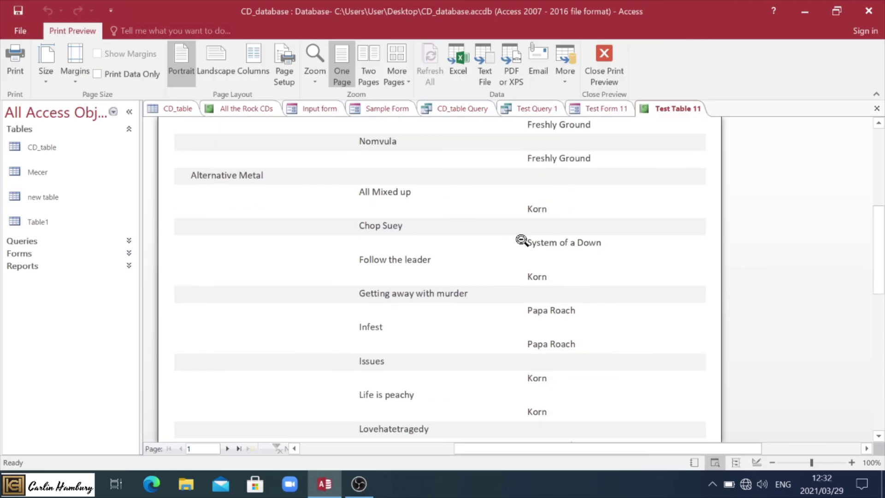
{"action": "scroll", "coordinate": [521, 240], "scroll_direction": "down", "scroll_amount": 1}
{"action": "scroll", "coordinate": [522, 239], "scroll_direction": "down", "scroll_amount": 5}
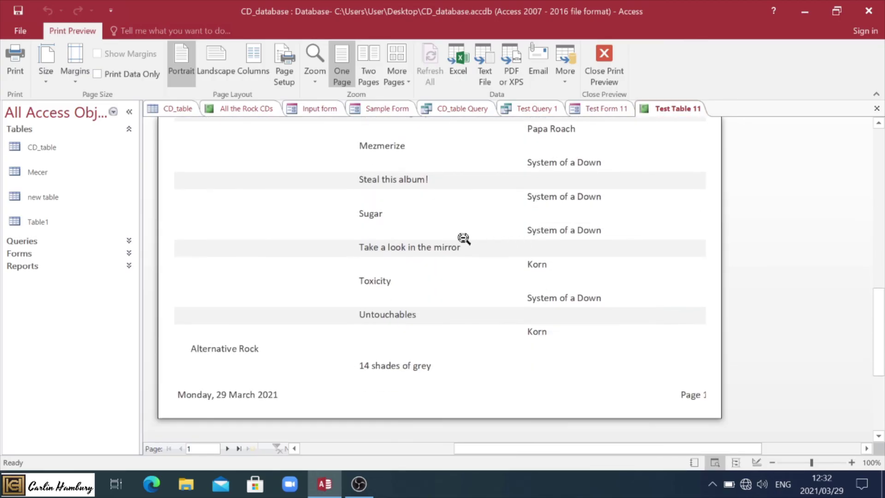
Step: Return to the top of the preview and open CD_table in datasheet view
{"action": "scroll", "coordinate": [386, 269], "scroll_direction": "up", "scroll_amount": 3}
{"action": "scroll", "coordinate": [368, 263], "scroll_direction": "up", "scroll_amount": 3}
{"action": "scroll", "coordinate": [262, 203], "scroll_direction": "up", "scroll_amount": 6}
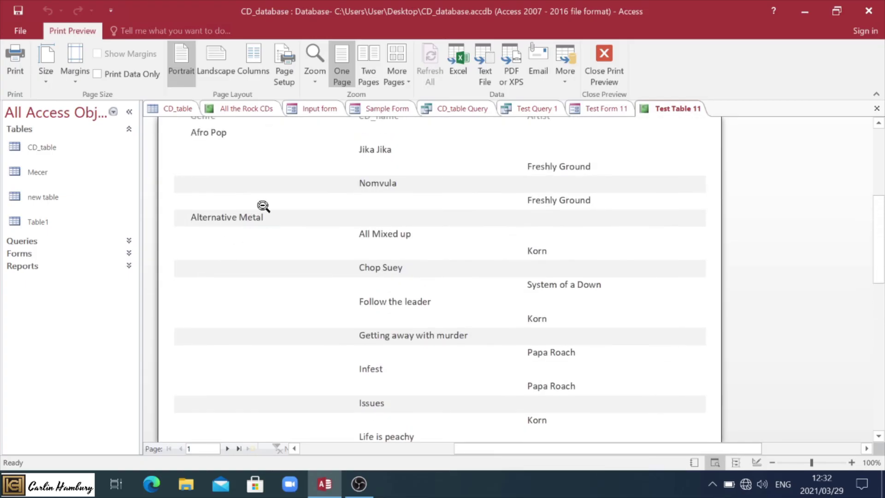
{"action": "scroll", "coordinate": [192, 144], "scroll_direction": "up", "scroll_amount": 1}
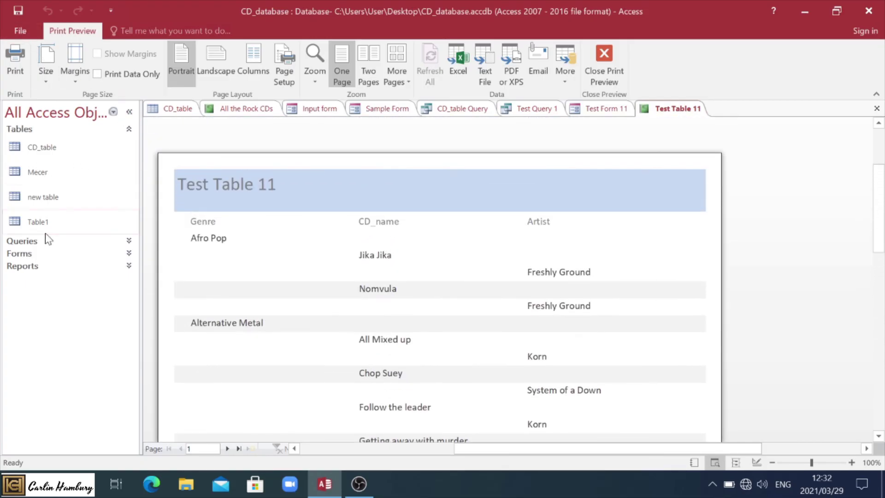
{"action": "double_click", "coordinate": [37, 149]}
{"action": "left_click", "coordinate": [97, 31]}
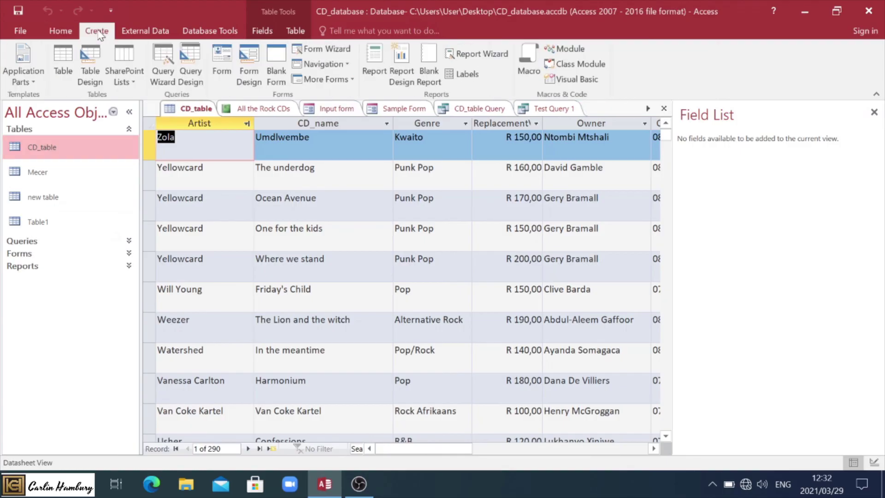